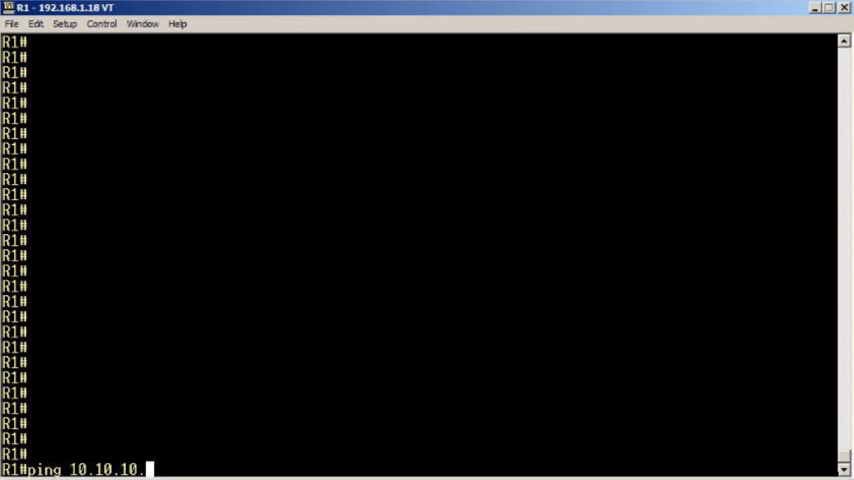
{"action": "type", "text": "2"}
Step: Run the ping to 10.10.10.2, which fails with 0 percent success
{"action": "key", "text": "Return"}
{"action": "type", "text": "show ip int bri"}
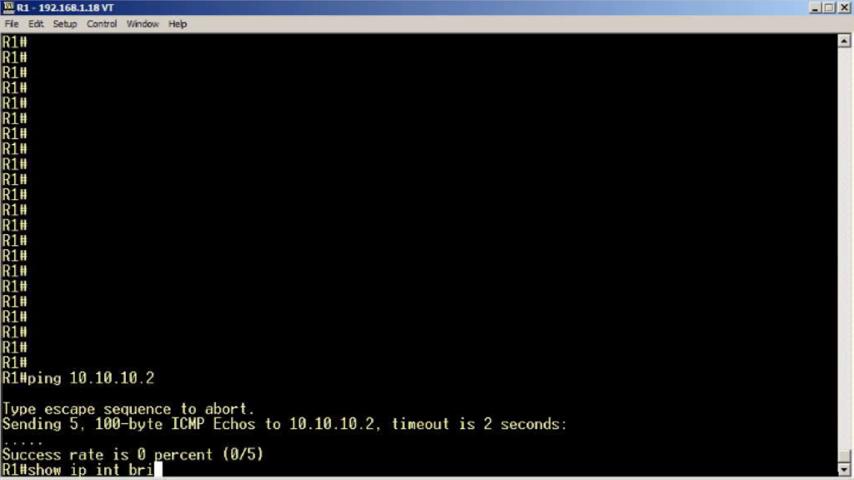
{"action": "type", "text": "ef"}
Step: Run show ip int brief and highlight Serial1/0 at 10.10.10.1 with protocol down
{"action": "key", "text": "Return"}
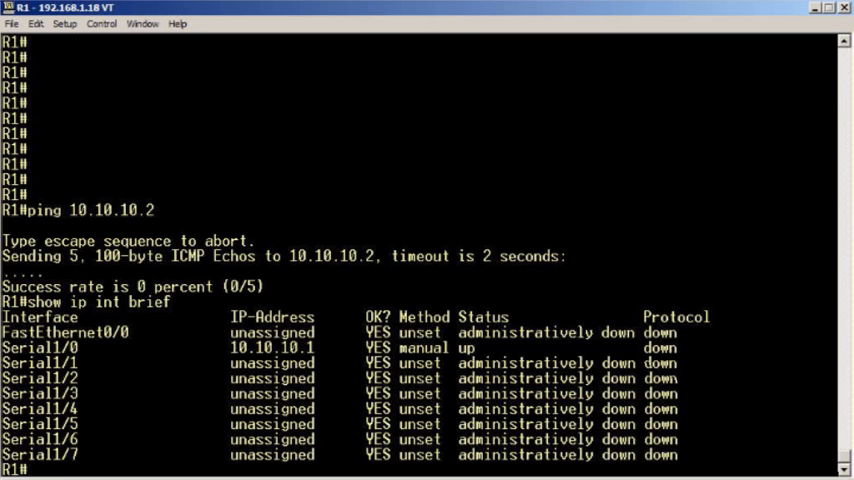
{"action": "left_click_drag", "start_coordinate": [2, 347], "coordinate": [52, 347]}
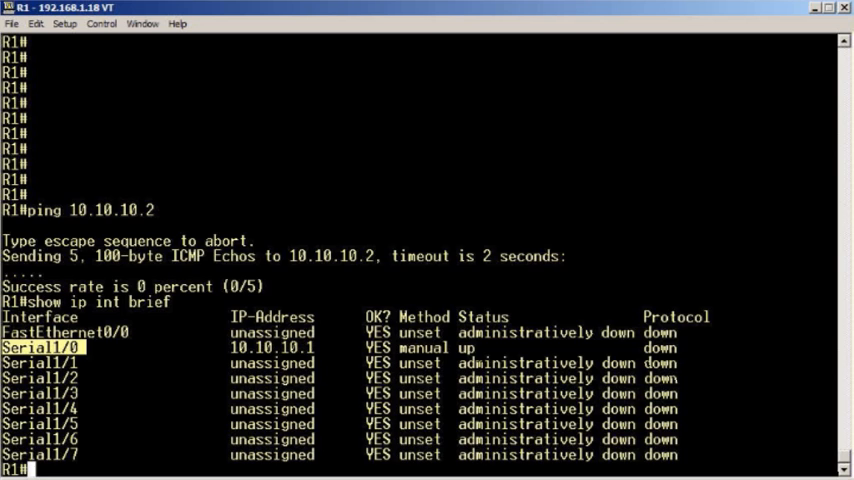
{"action": "left_click", "coordinate": [300, 150]}
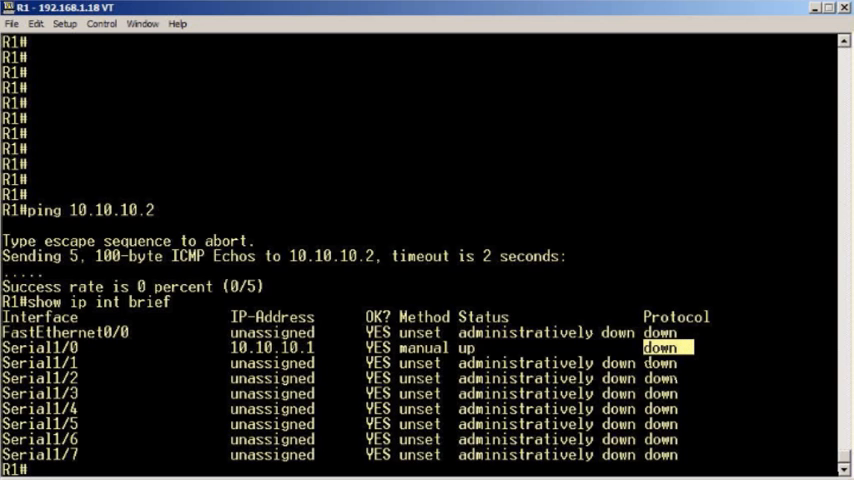
{"action": "left_click", "coordinate": [445, 232]}
{"action": "type", "text": "show run int s1/0"}
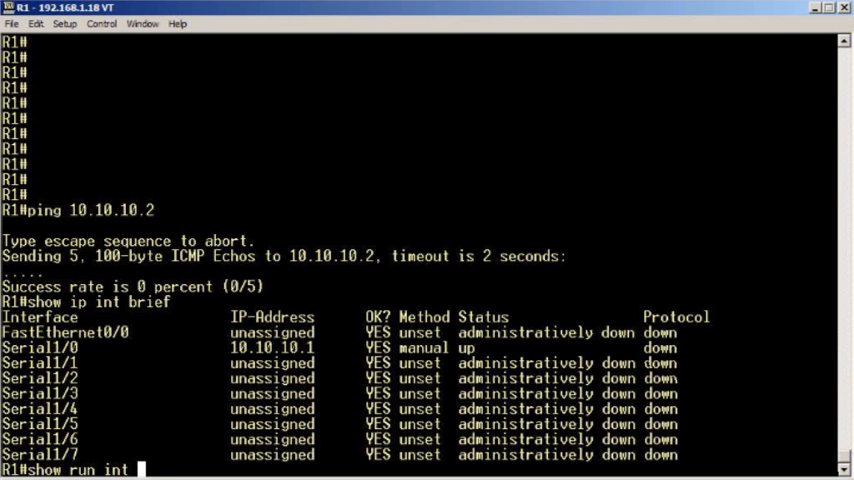
{"action": "type", "text": "s1/0"}
Step: Display Serial1/0's running configuration and highlight its lines
{"action": "key", "text": "Return"}
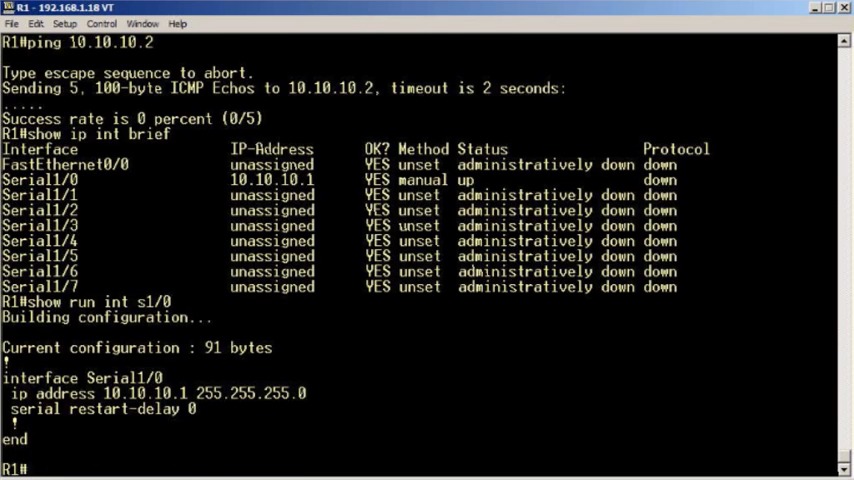
{"action": "left_click_drag", "start_coordinate": [197, 409], "coordinate": [3, 378]}
{"action": "type", "text": "t"}
Step: Configure interface Serial1/0 with encapsulation ppp and leave configuration mode
{"action": "key", "text": "Return"}
{"action": "type", "text": "int s1/"}
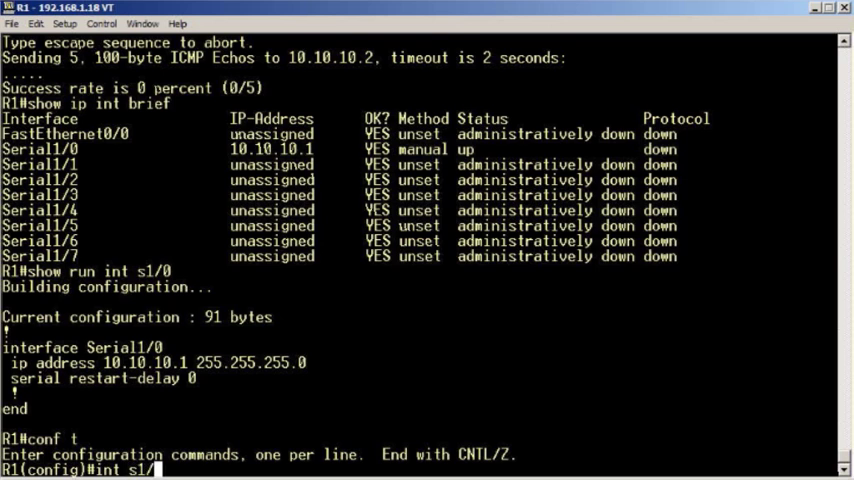
{"action": "type", "text": "0"}
{"action": "key", "text": "Return"}
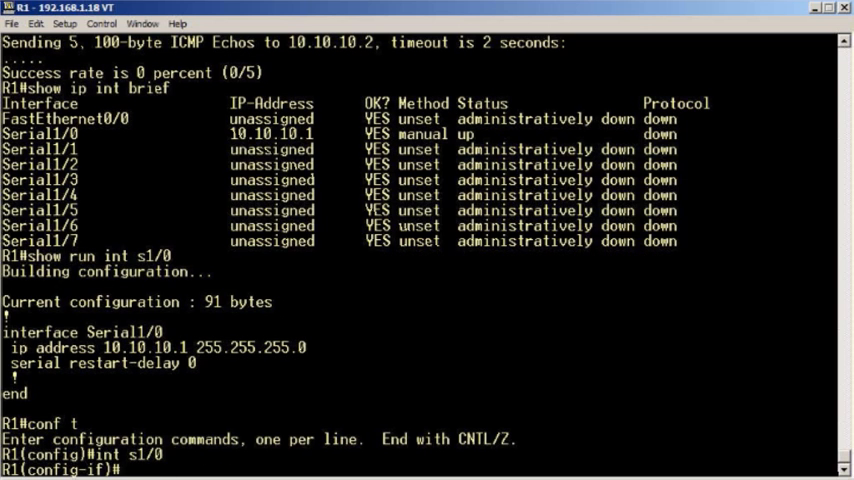
{"action": "type", "text": "enca"}
{"action": "key", "text": "Tab"}
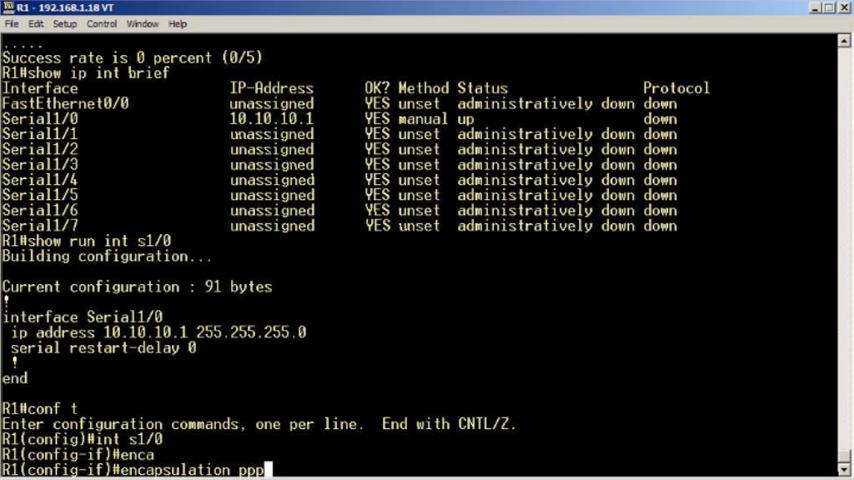
{"action": "type", "text": "p"}
{"action": "key", "text": "Return"}
{"action": "type", "text": "end"}
{"action": "key", "text": "Return"}
{"action": "type", "text": "show run int s1/0"}
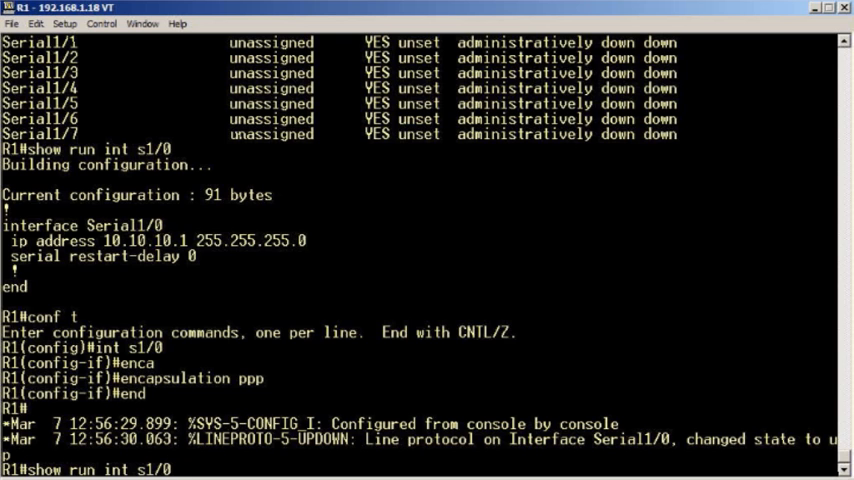
Step: Re-run show run int s1/0 to confirm encapsulation ppp is present
{"action": "key", "text": "Return"}
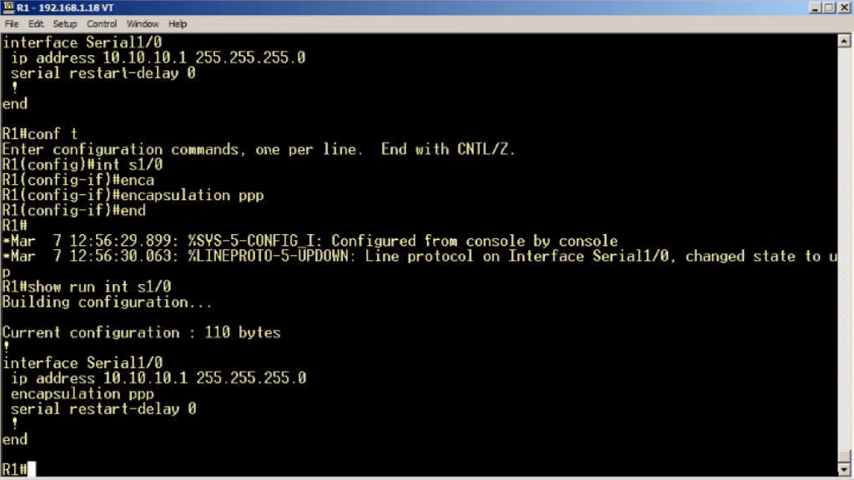
{"action": "key", "text": "Up"}
{"action": "key", "text": "Up"}
{"action": "key", "text": "Down"}
{"action": "key", "text": "Return"}
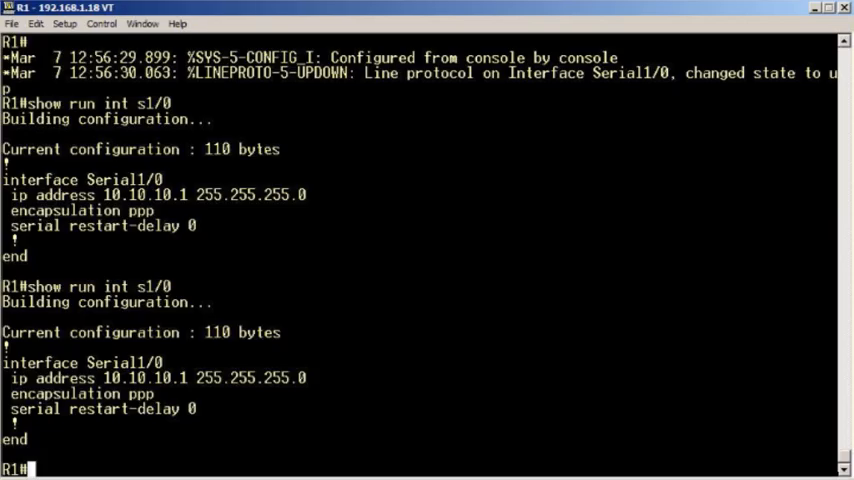
{"action": "key", "text": "Up"}
{"action": "key", "text": "Up"}
Step: Re-run show ip int brief and highlight the Serial1/0 row showing up/up
{"action": "key", "text": "Down"}
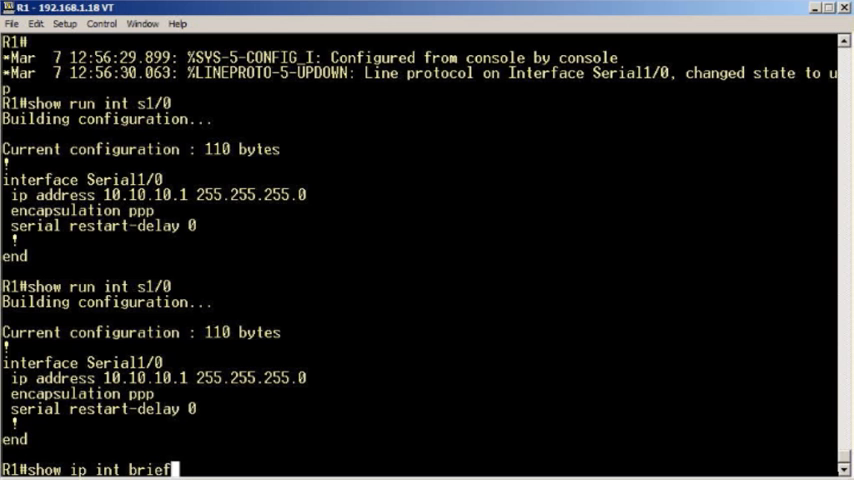
{"action": "key", "text": "Return"}
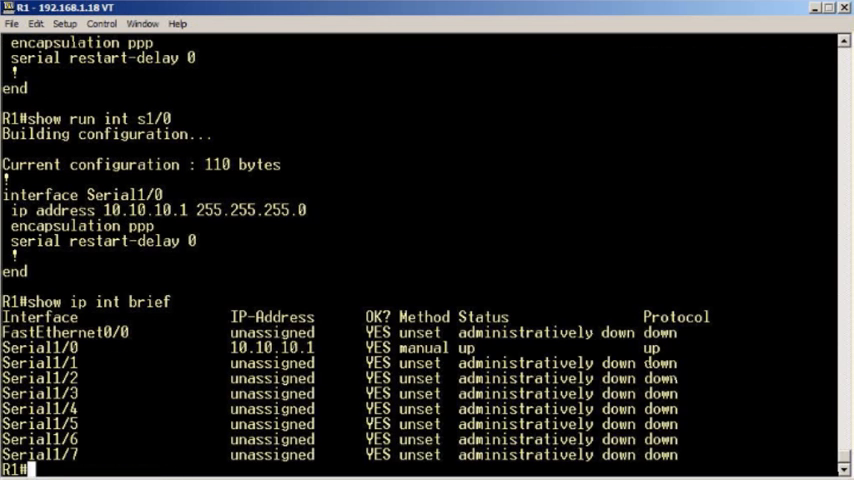
{"action": "left_click_drag", "start_coordinate": [665, 347], "coordinate": [291, 347]}
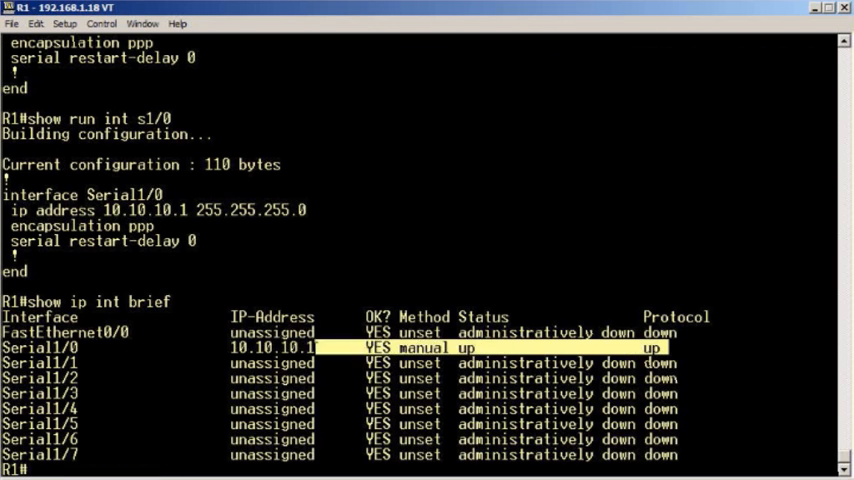
{"action": "left_click", "coordinate": [300, 230]}
Step: Recall and re-run ping 10.10.10.2, now succeeding 5/5 at 100 percent
{"action": "key", "text": "Up"}
{"action": "key", "text": "Up"}
{"action": "key", "text": "Up"}
{"action": "key", "text": "Up"}
{"action": "key", "text": "Return"}
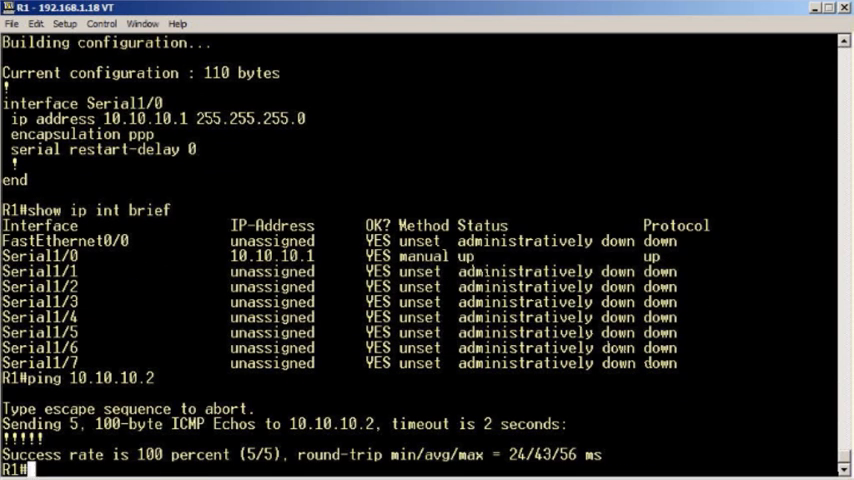